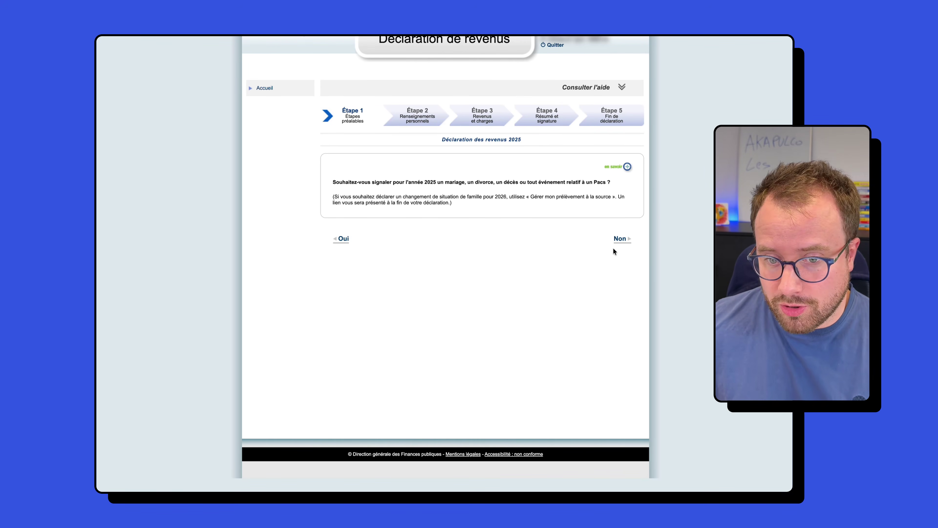
Step: Answer Non to reporting a 2025 family event and continue to Étape 2, Renseignements personnels
click(620, 239)
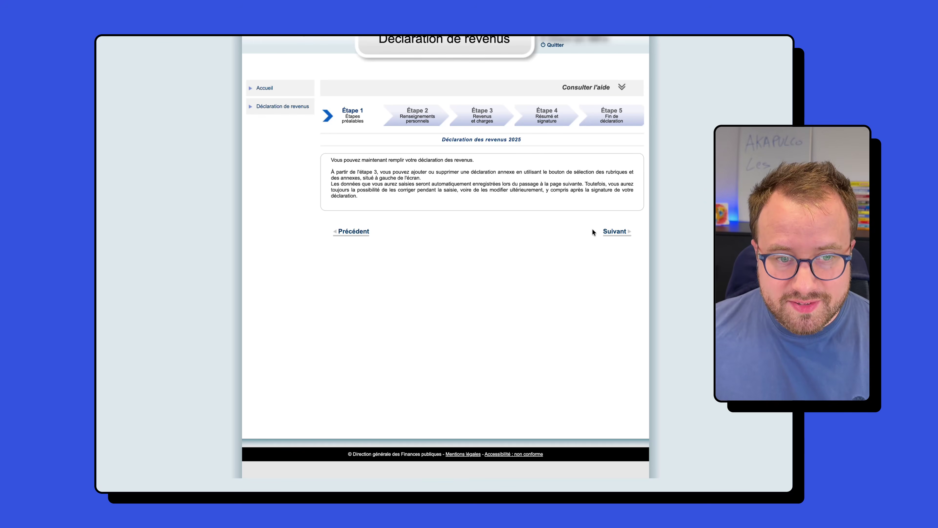
click(624, 232)
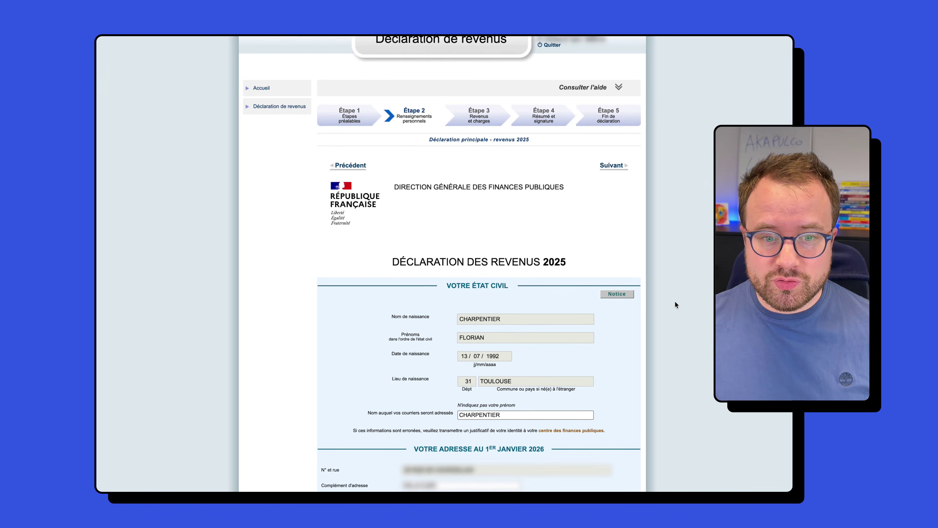
Step: Review the État civil form, including the secondary residence question, without changes
scroll(674, 300, down, 15)
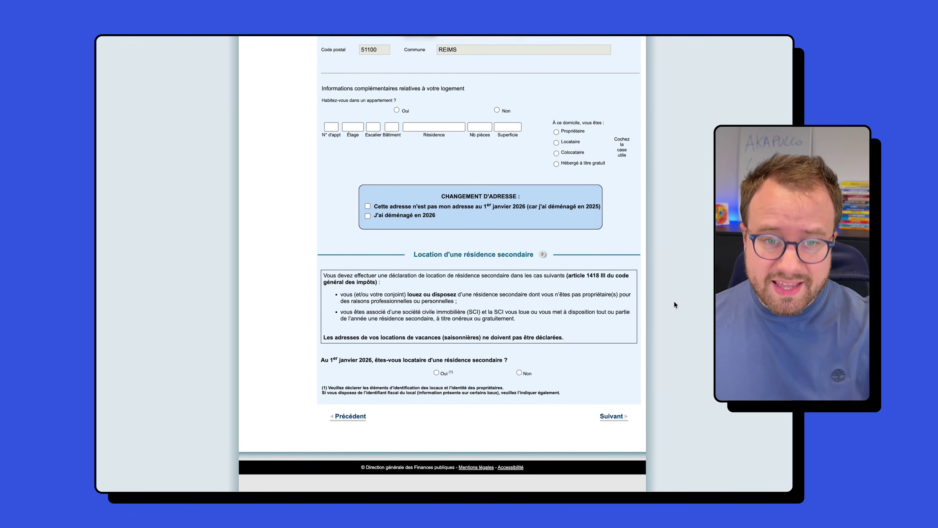
scroll(674, 301, up, 15)
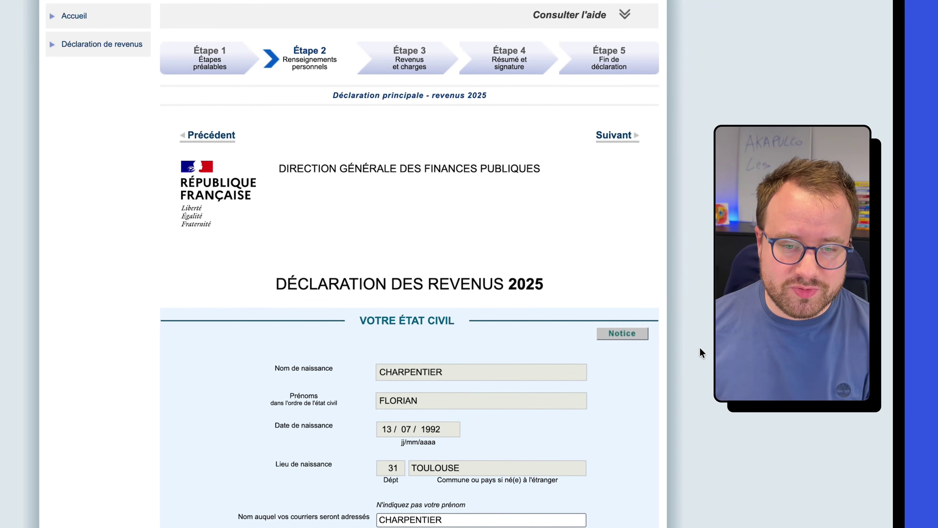
scroll(396, 98, down, 5)
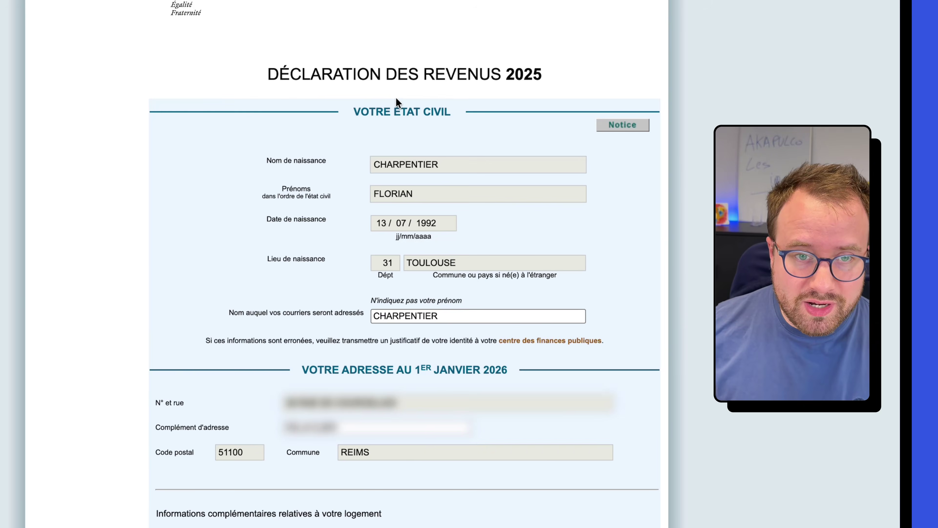
scroll(312, 52, up, 3)
scroll(441, 141, down, 10)
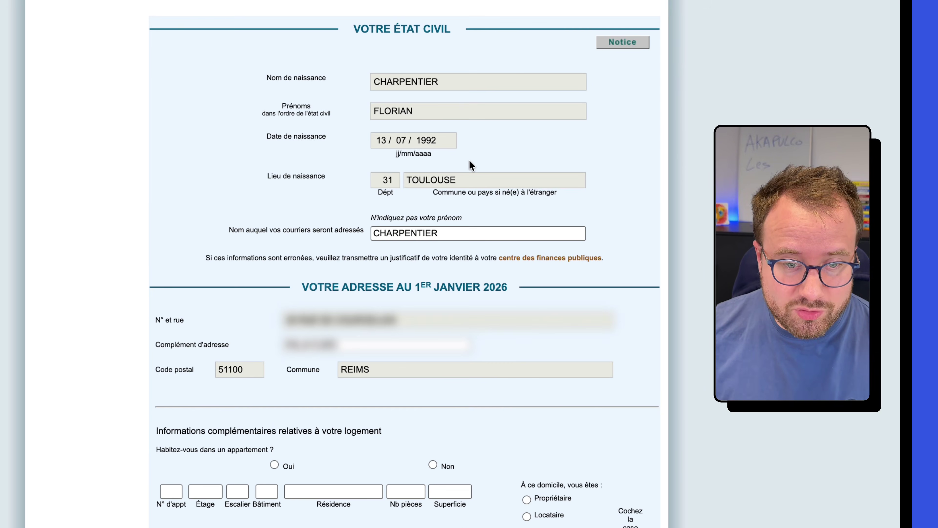
scroll(507, 218, down, 7)
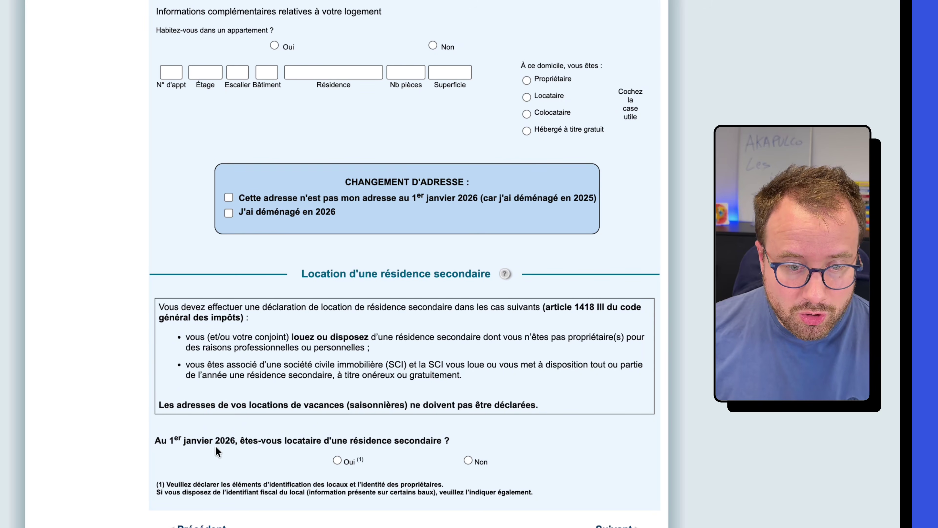
drag(201, 441, 294, 441)
drag(353, 441, 414, 440)
click(413, 440)
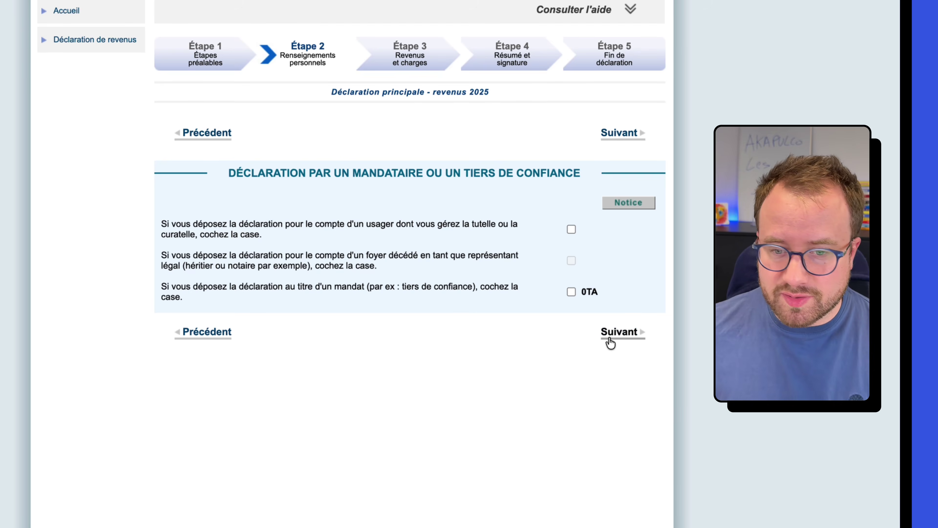
Step: Move on to the situation familiale page and look through it unchanged
click(619, 331)
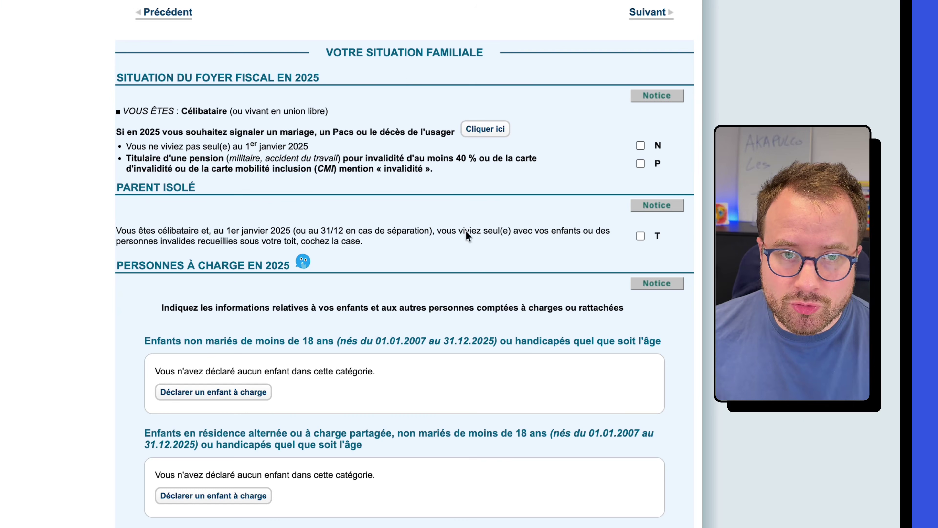
scroll(424, 110, down, 2)
scroll(314, 118, down, 6)
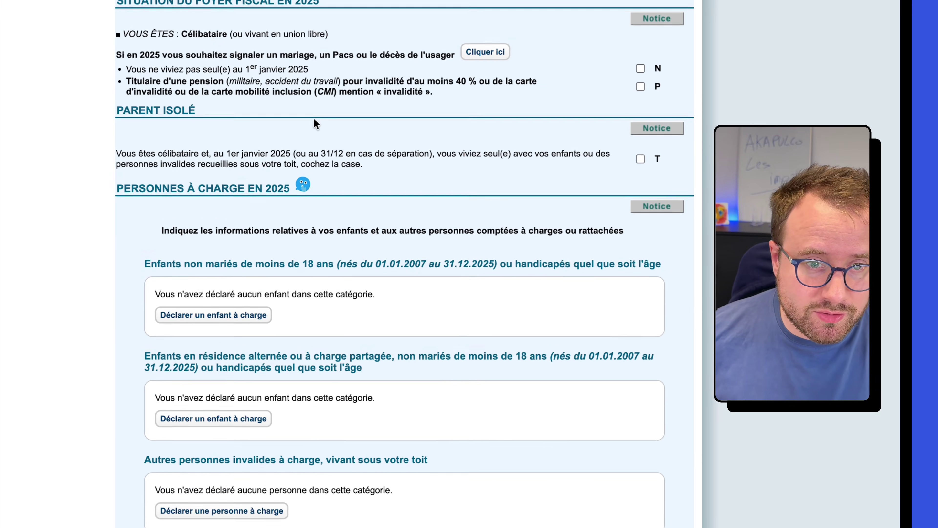
scroll(318, 122, up, 5)
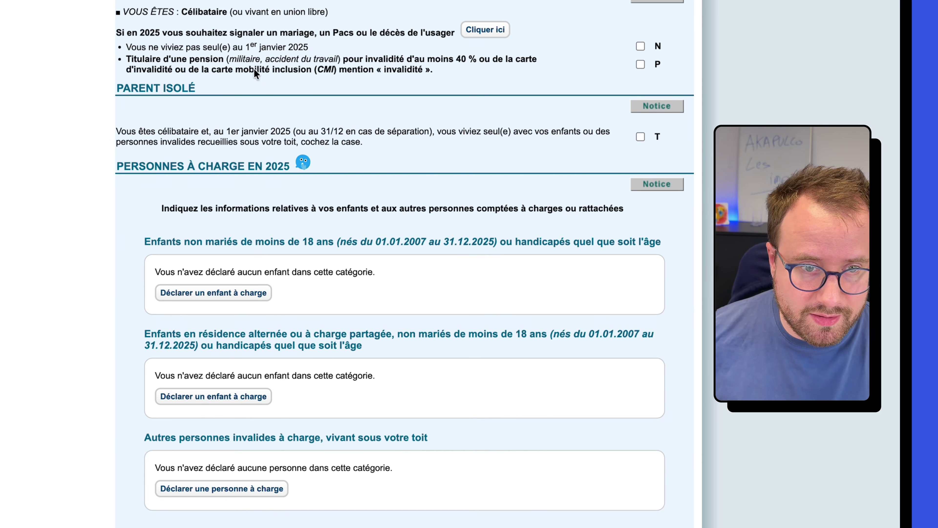
scroll(308, 381, down, 8)
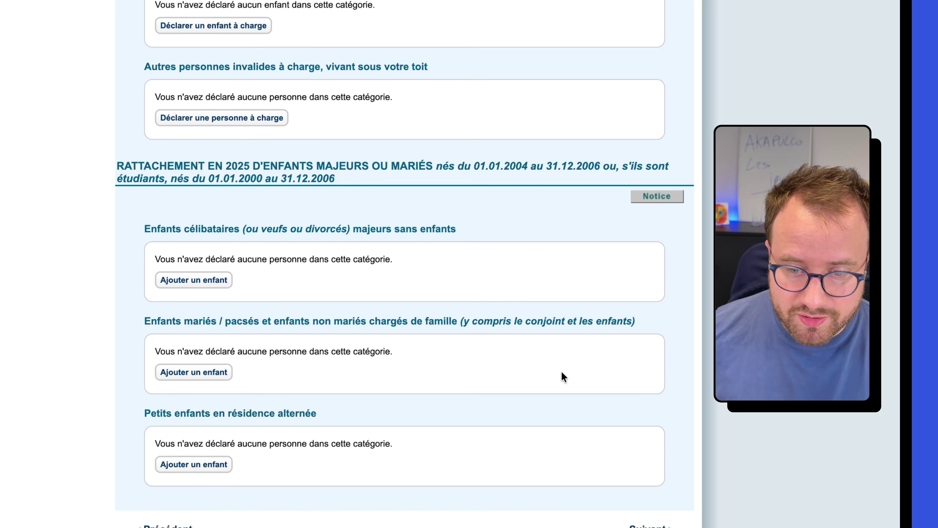
scroll(642, 466, up, 8)
scroll(642, 466, down, 7)
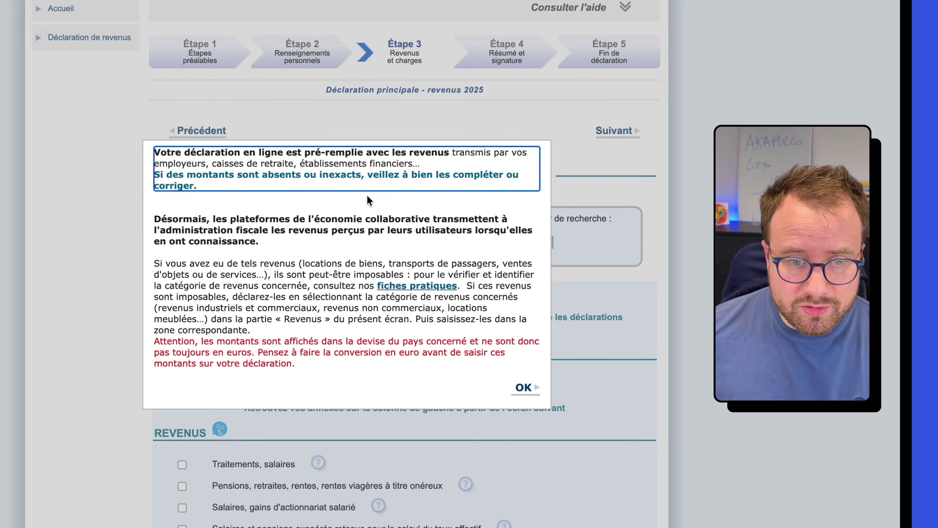
scroll(367, 195, down, 1)
Step: Dismiss the pre-filled and platform income notice with OK to reveal the REVENUS rubric checkboxes
click(205, 177)
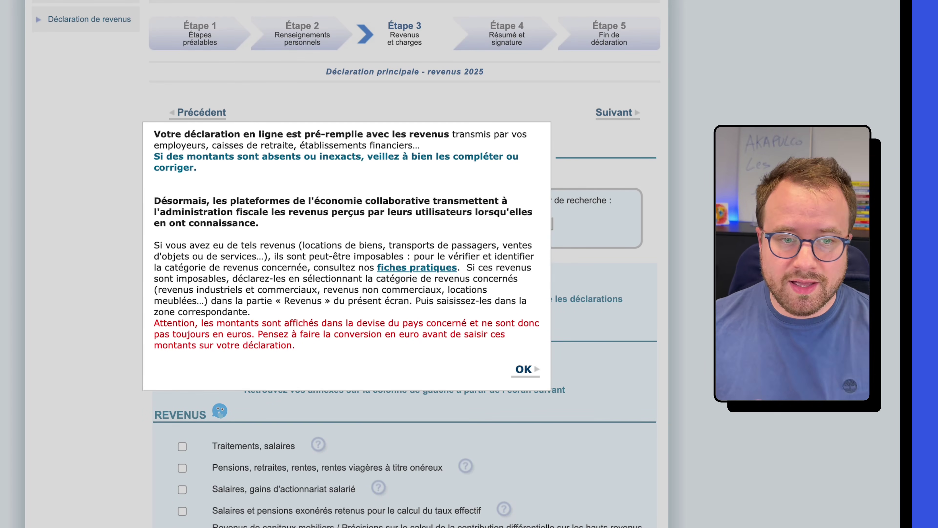
click(524, 371)
scroll(772, 468, down, 5)
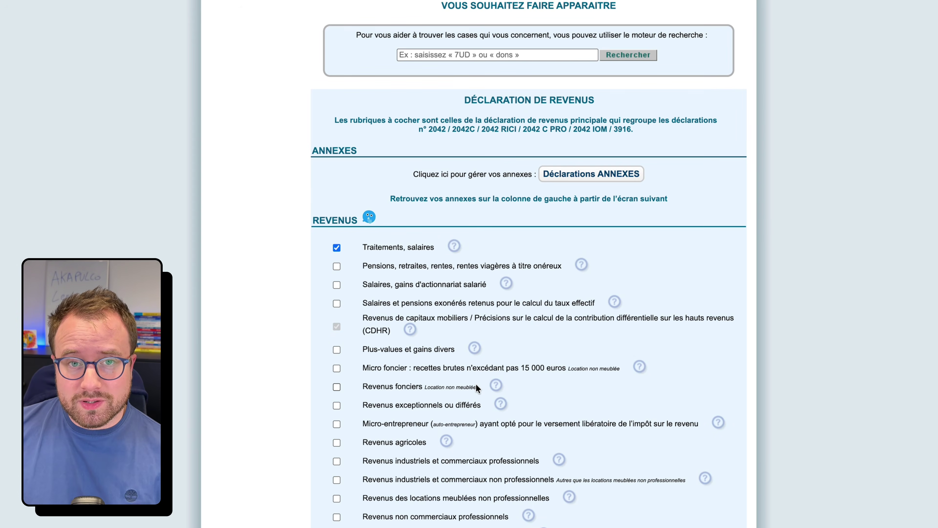
Step: Tick the Micro-entrepreneur rubric, close its Informations popup, and continue to the Vos revenus page
scroll(324, 392, down, 1)
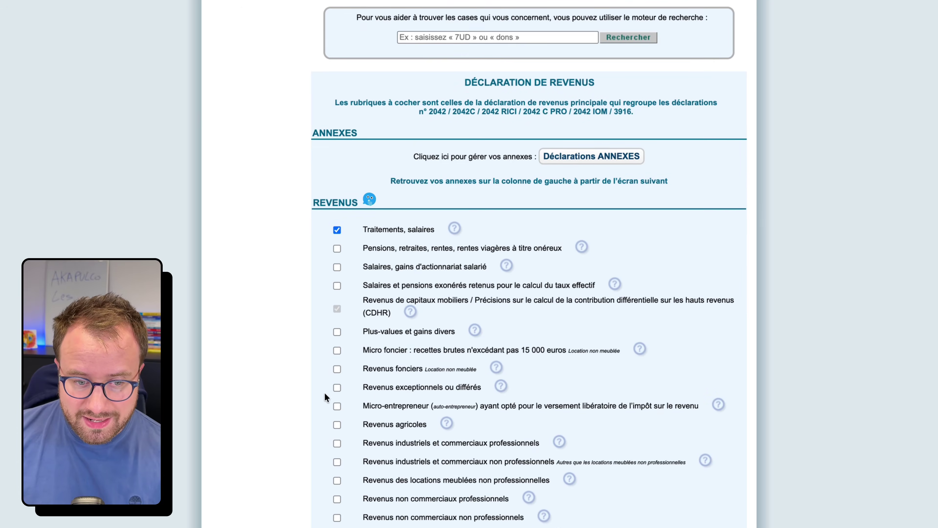
click(337, 406)
click(775, 271)
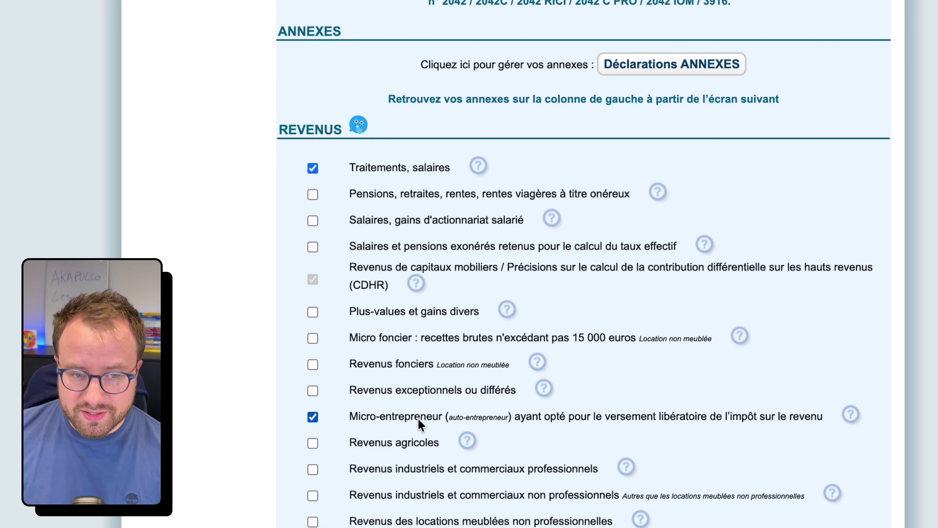
scroll(690, 328, down, 5)
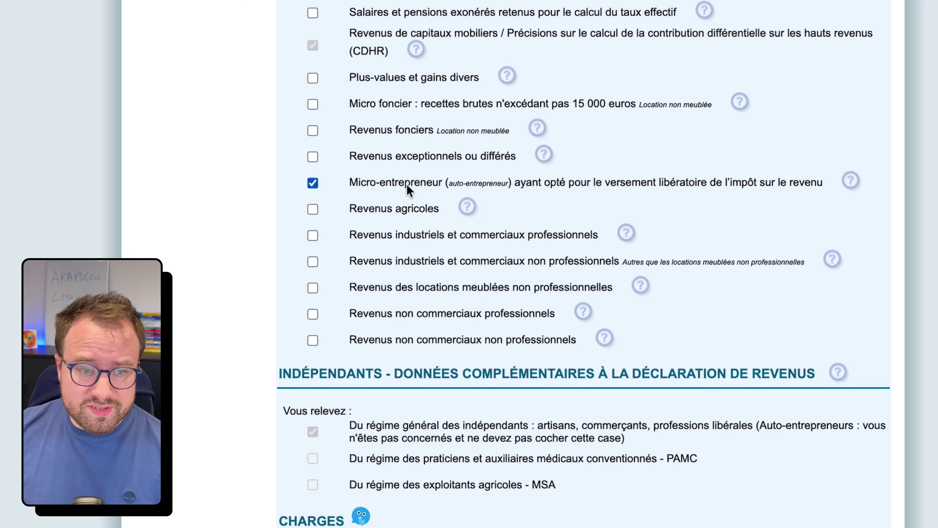
scroll(603, 276, down, 14)
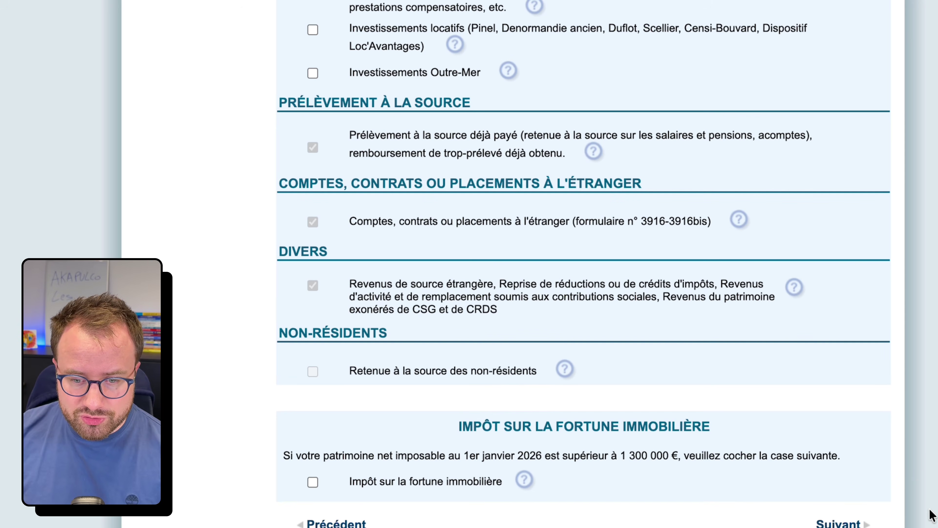
click(859, 523)
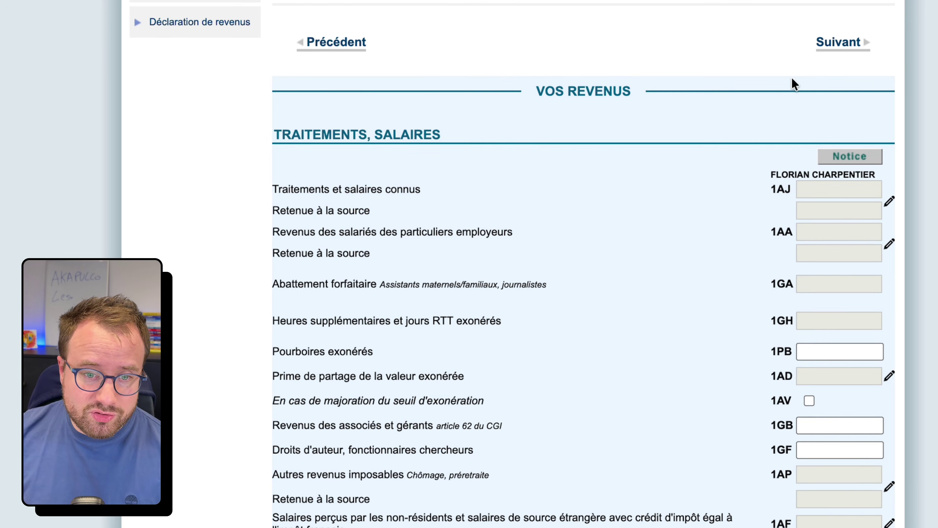
Step: Skip past salaries to the micro-entrepreneur versement libératoire section
click(861, 43)
click(868, 42)
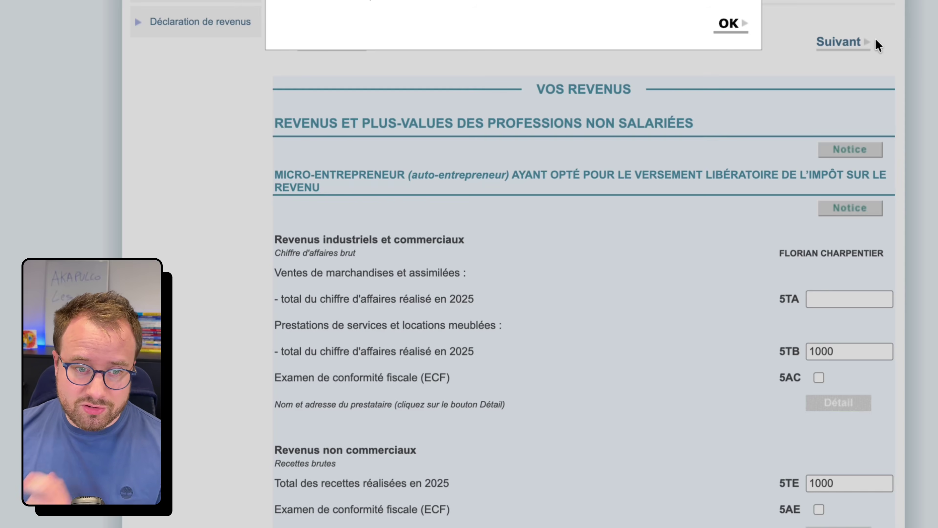
scroll(886, 111, down, 2)
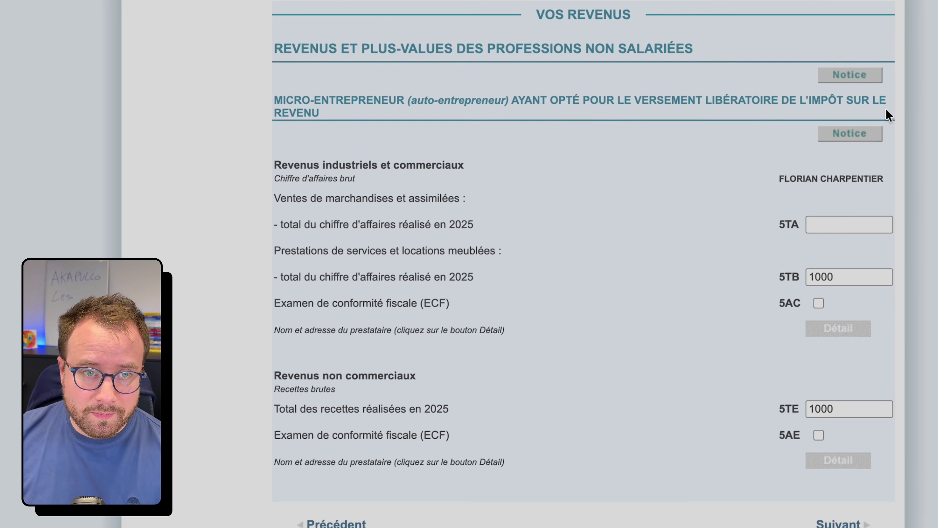
scroll(886, 109, up, 1)
scroll(886, 109, up, 1)
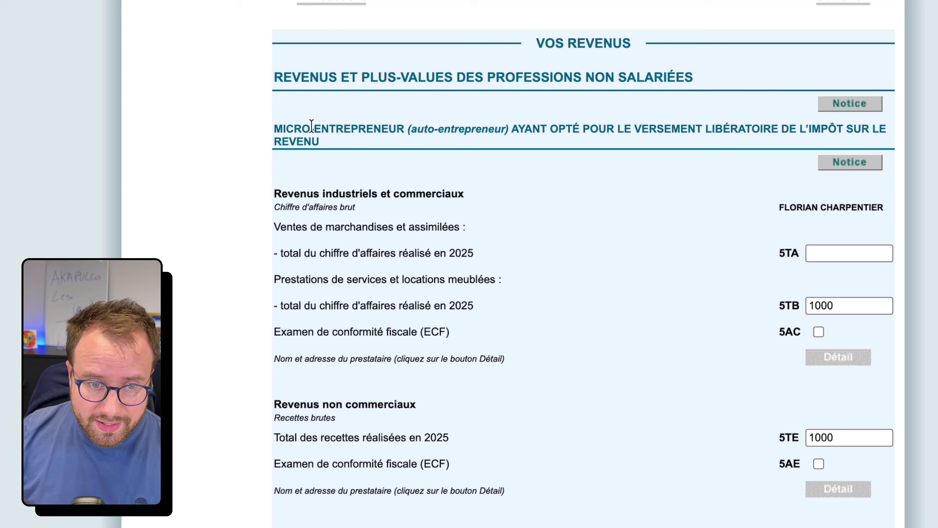
drag(293, 128, 823, 139)
click(538, 131)
click(812, 141)
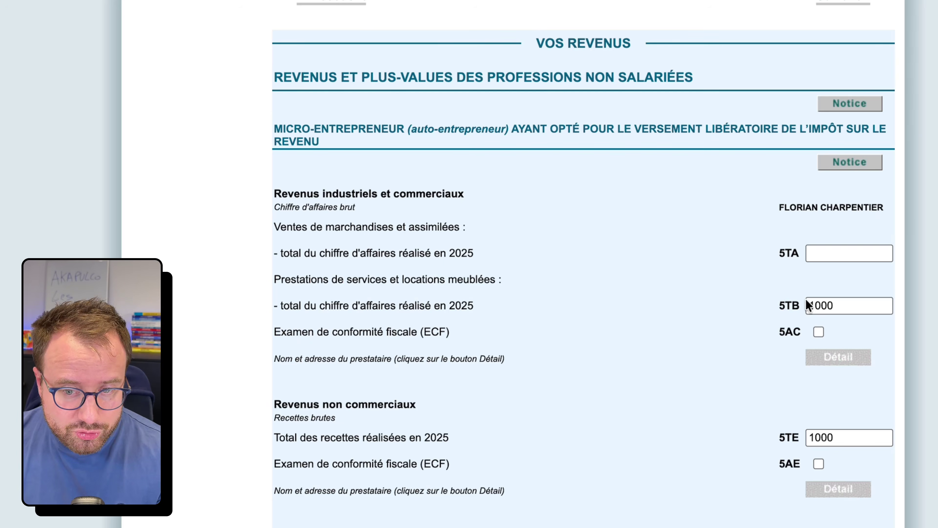
Step: Clear the 1000 placeholder amounts from boxes 5TB and 5TE
click(861, 308)
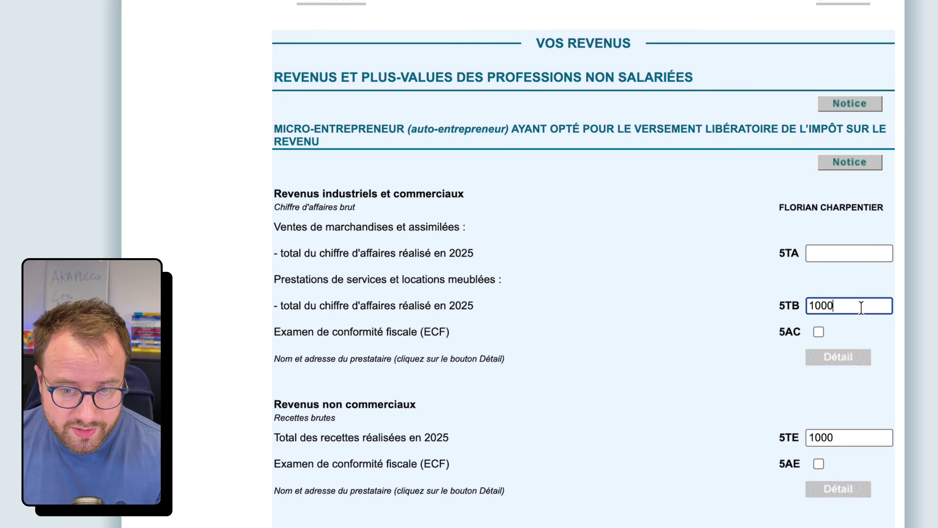
click(848, 439)
key(BackSpace)
key(BackSpace)
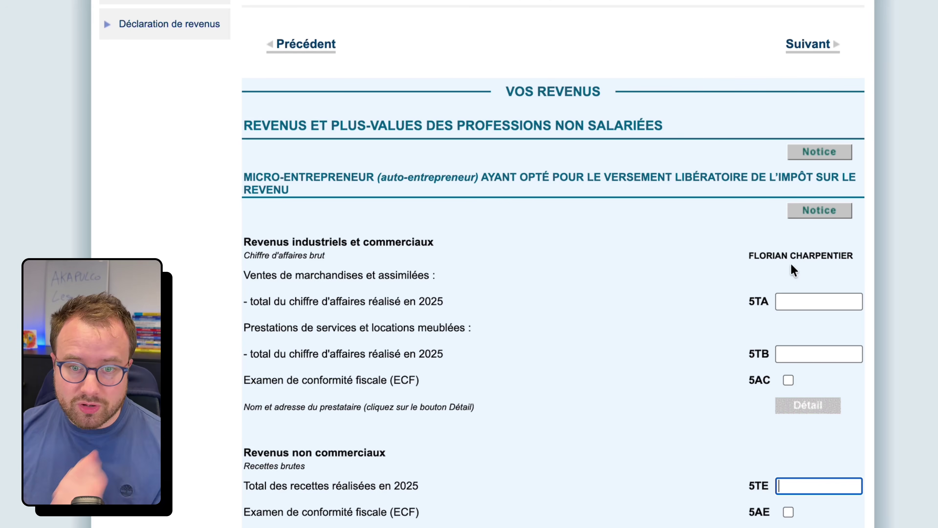
Step: Enter 37086 as the BNC receipts in box 5TE
click(759, 252)
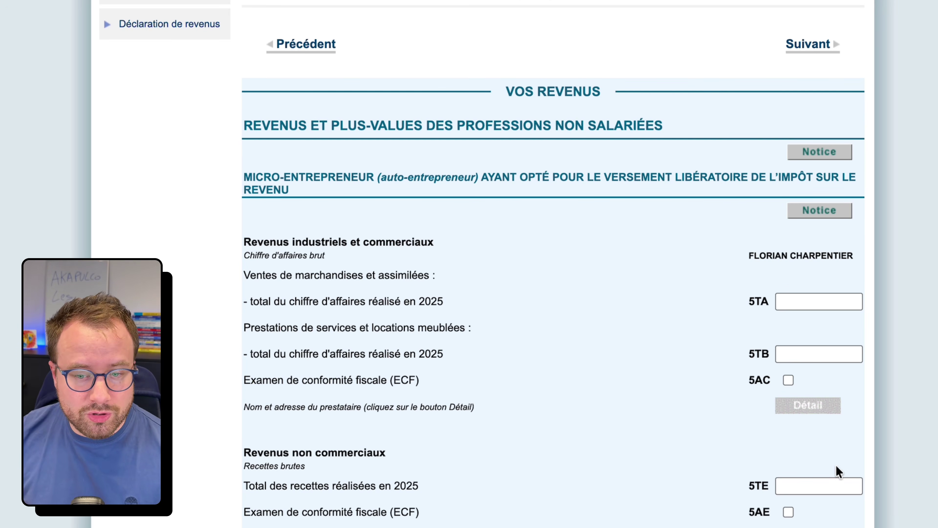
click(835, 485)
text(37086)
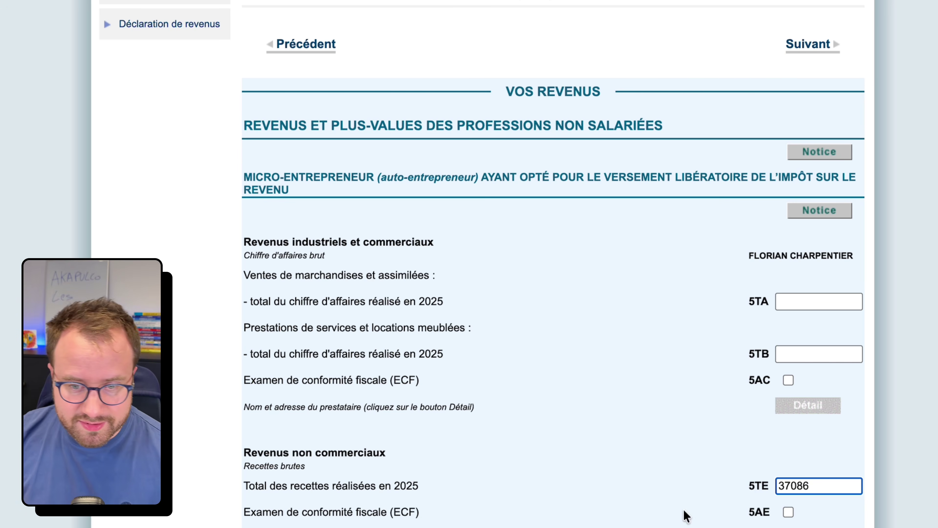
click(593, 481)
Step: Put 0 in boxes 5TA and 5TB
click(808, 303)
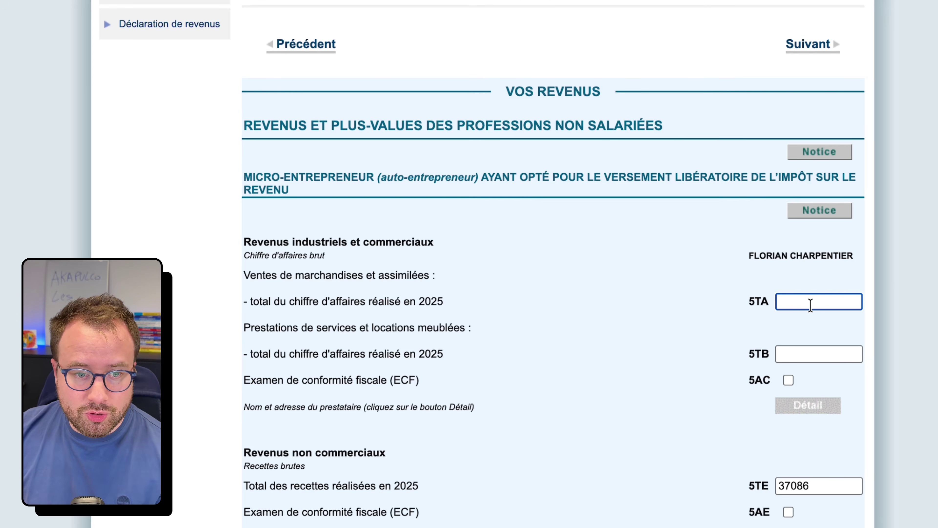
drag(276, 274, 400, 266)
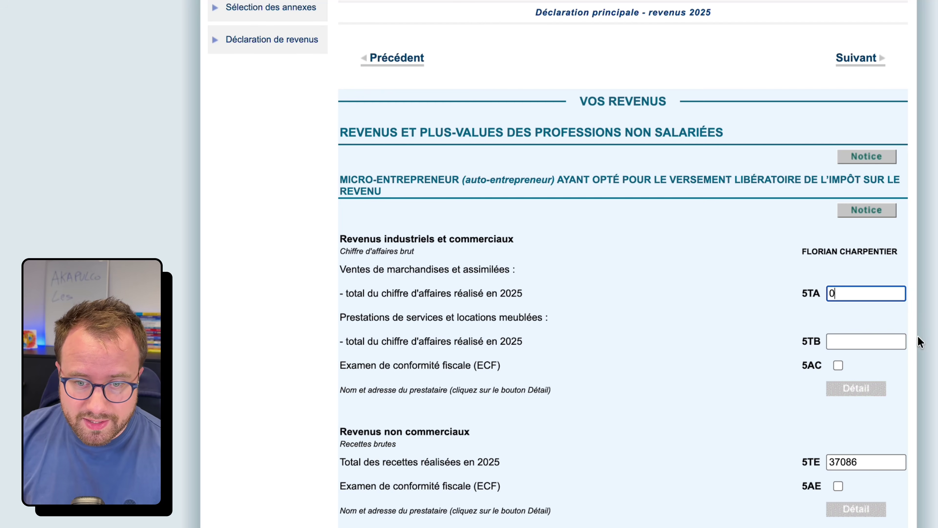
click(867, 344)
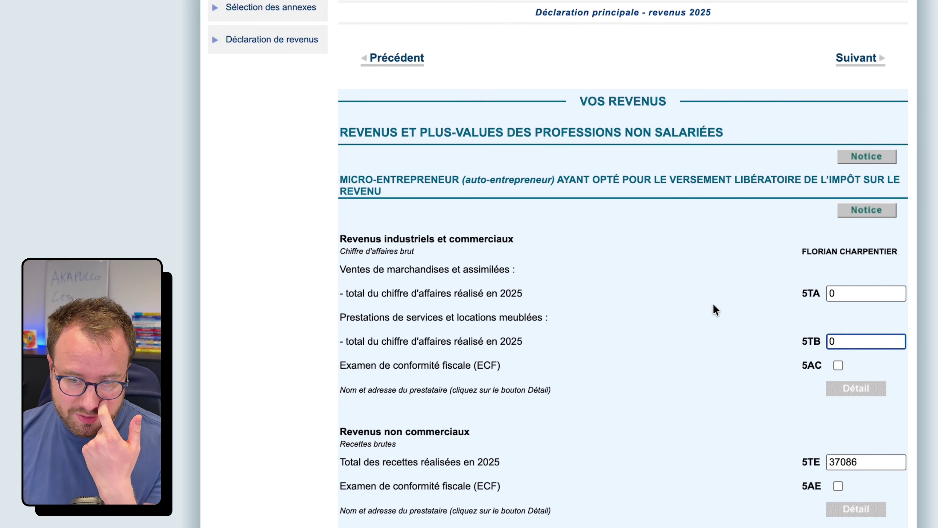
click(723, 295)
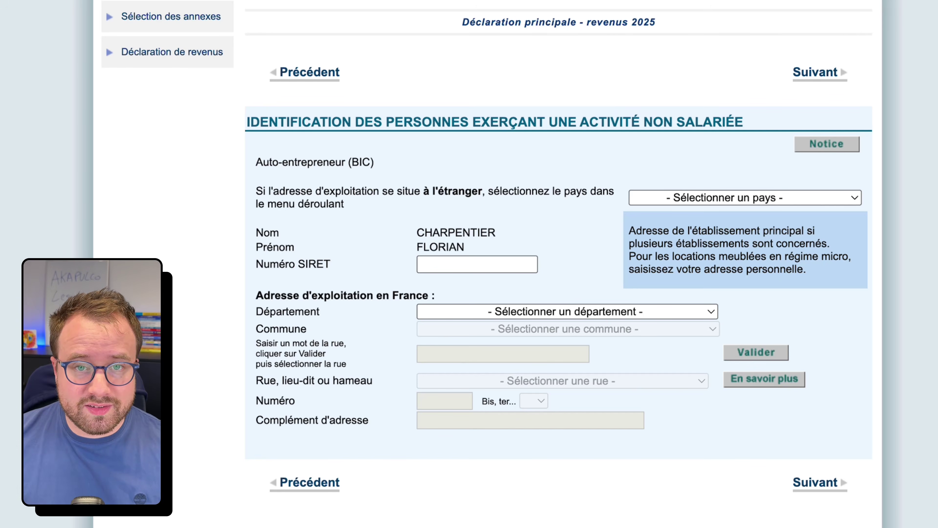
Step: Paste the SIRET number and choose département 33 - GIRONDE
key(super+v)
click(541, 311)
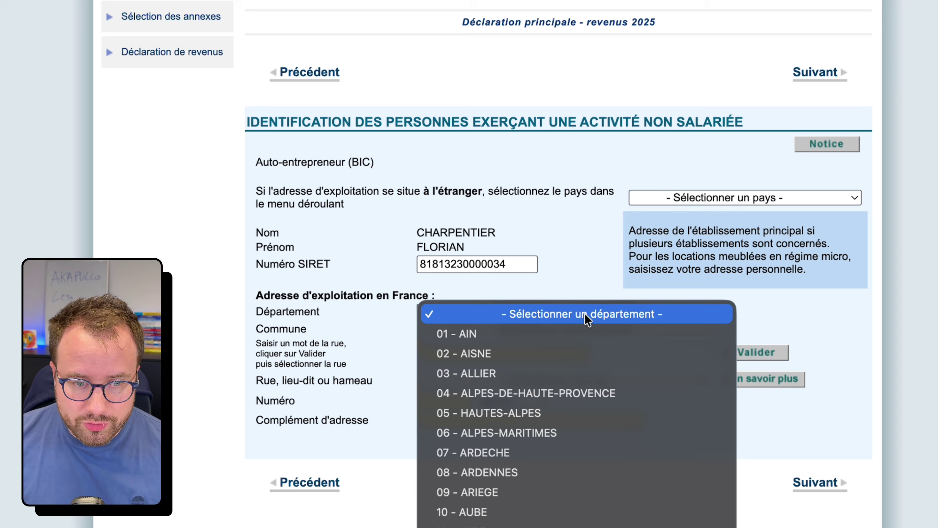
scroll(591, 406, down, 5)
scroll(589, 416, down, 3)
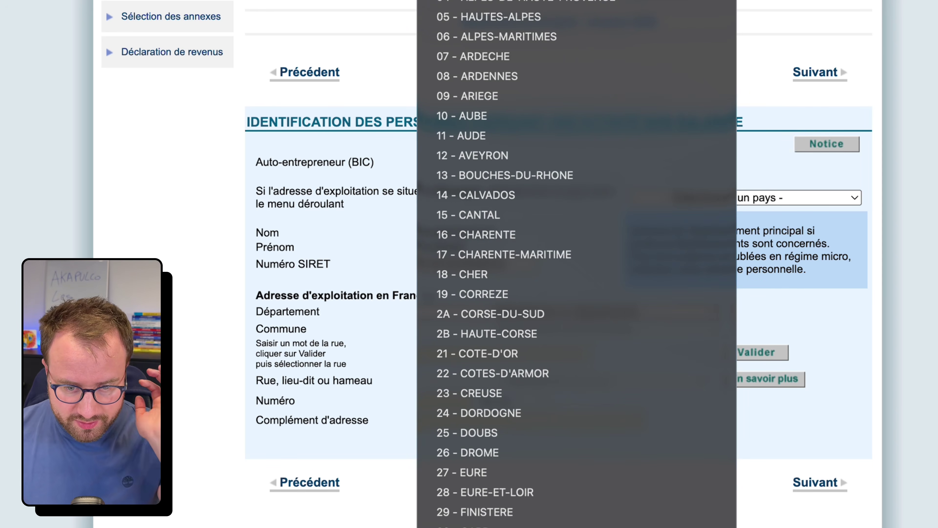
click(513, 318)
Step: Set the commune to BORDEAUX, correcting an accidental BONNETAN choice
click(513, 329)
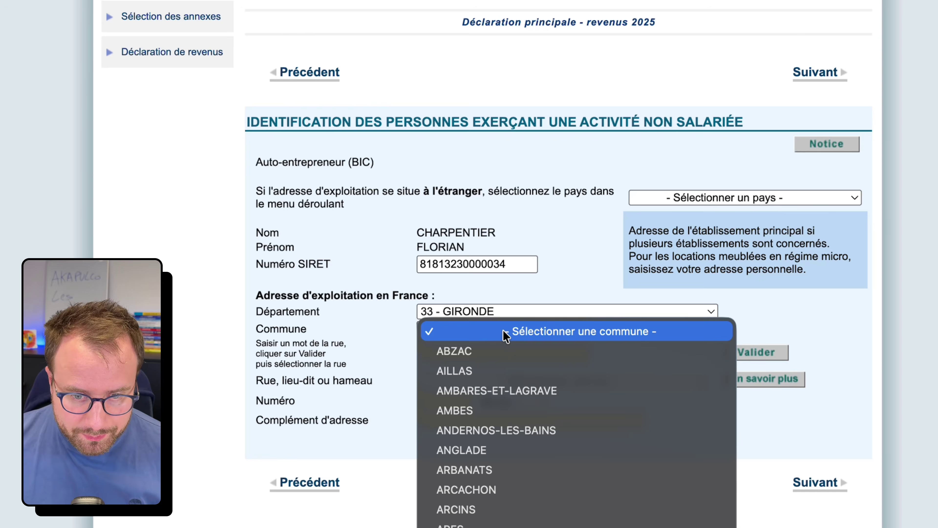
scroll(546, 495, down, 8)
scroll(552, 497, down, 10)
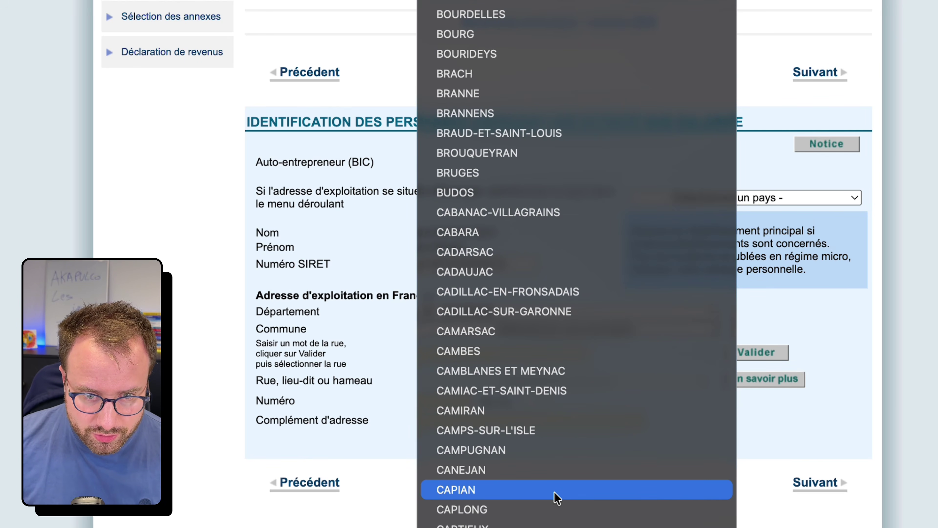
scroll(557, 497, up, 8)
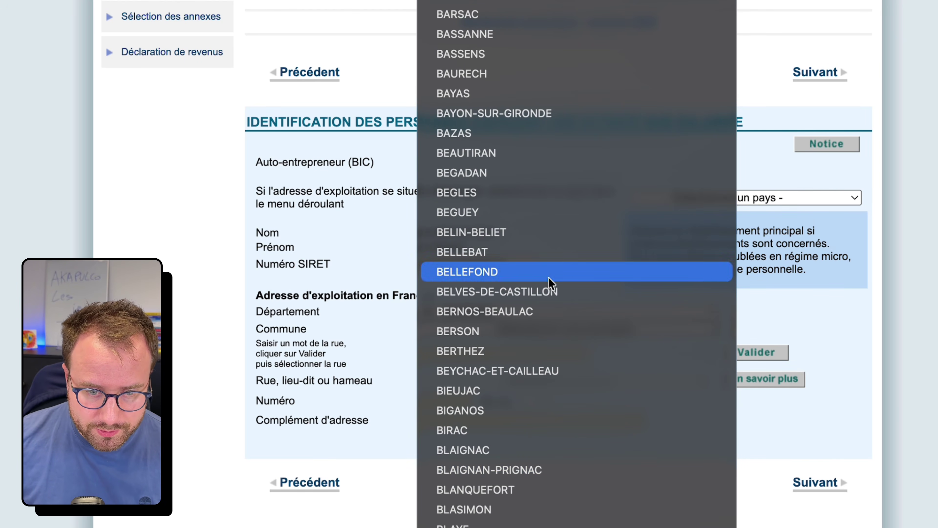
scroll(555, 517, down, 2)
scroll(554, 517, down, 3)
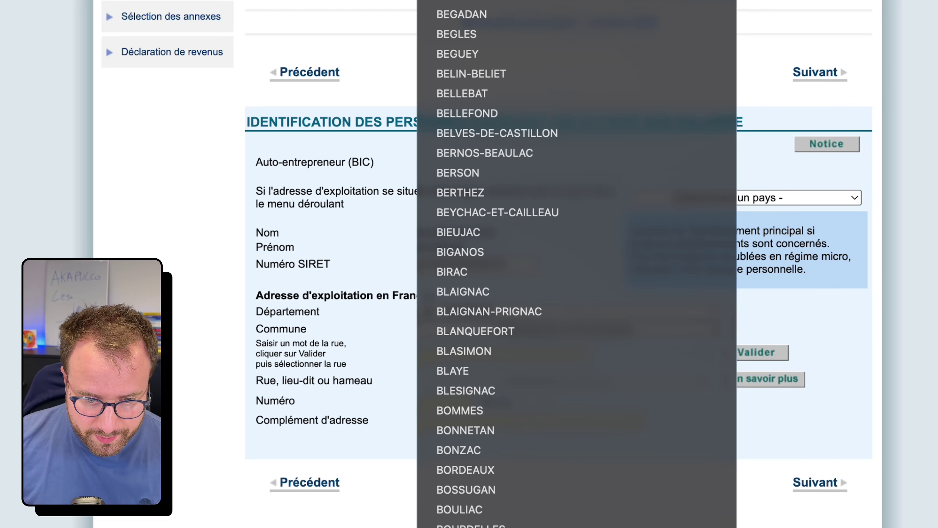
click(628, 435)
click(493, 330)
scroll(503, 382, down, 3)
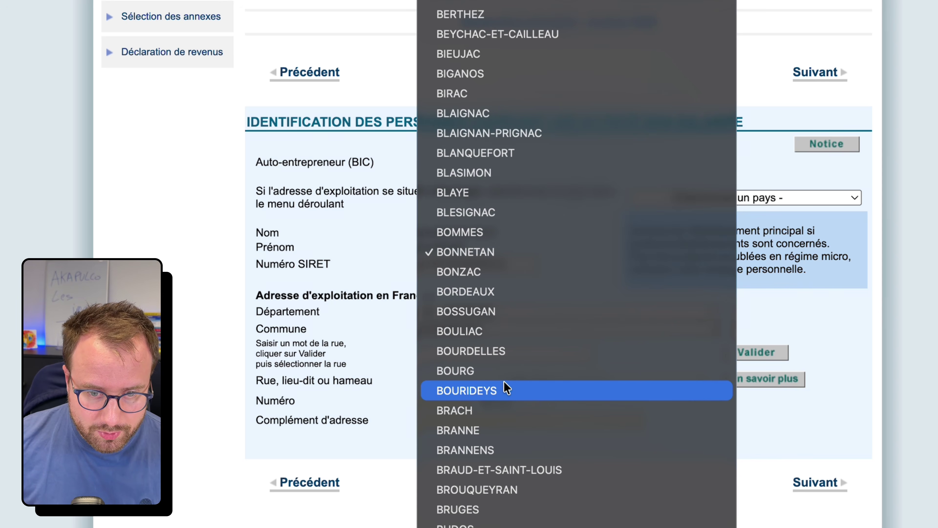
click(514, 271)
Step: Search for the business street name and pick the matching street from the results
click(495, 354)
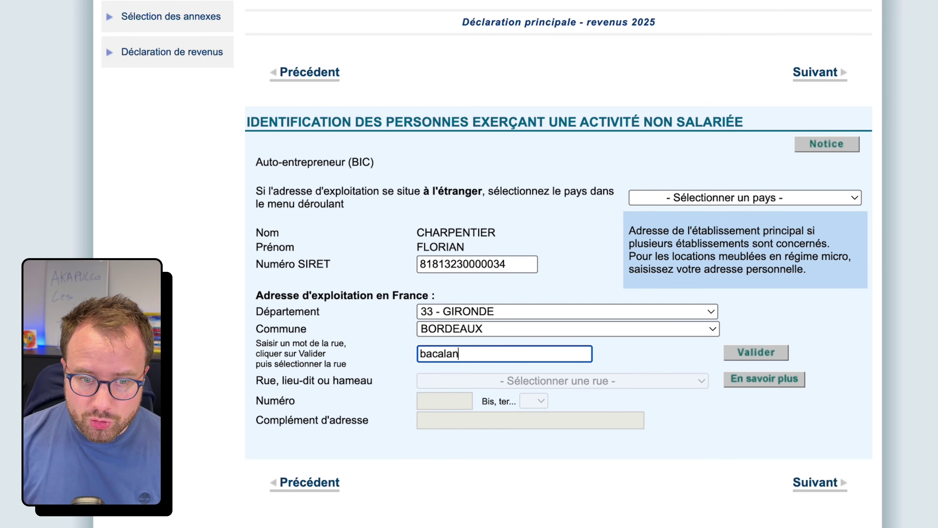
click(758, 350)
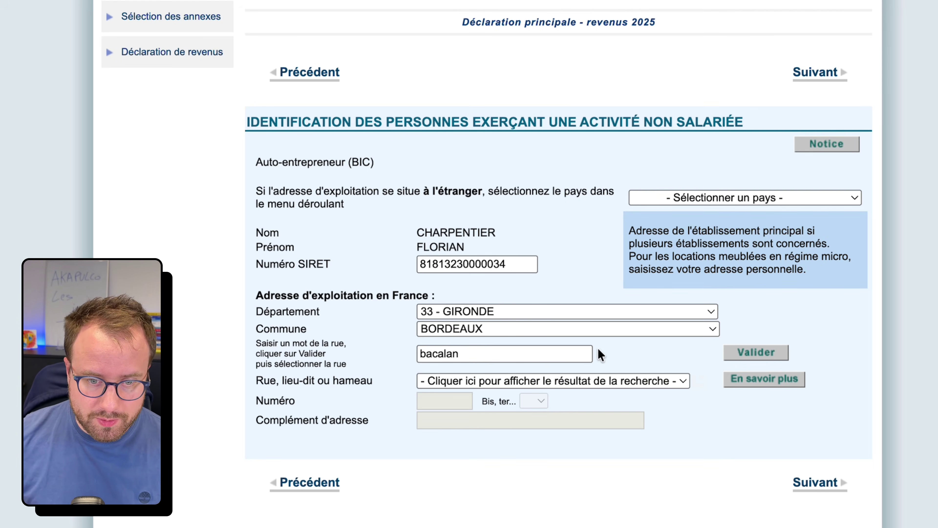
click(528, 381)
click(528, 405)
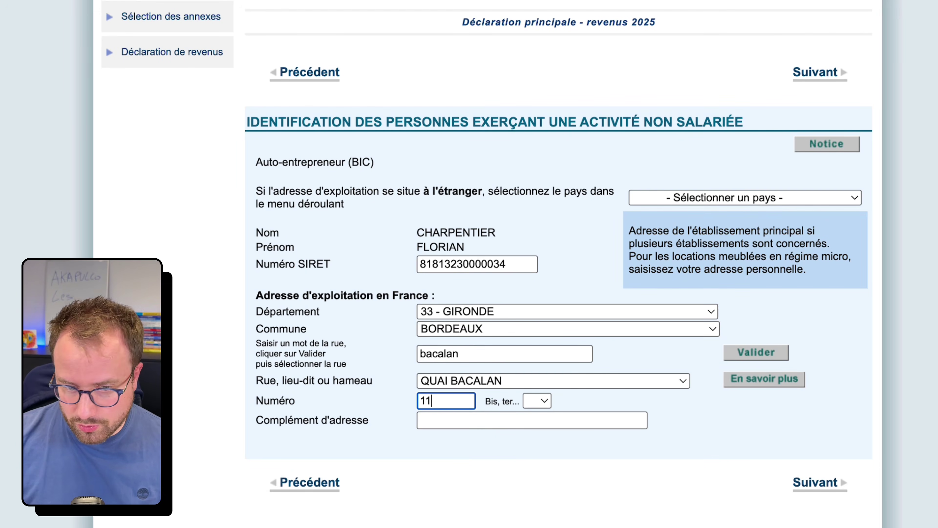
Step: Continue to the BNC auto-entrepreneur identification and enter its SIRET number
click(816, 482)
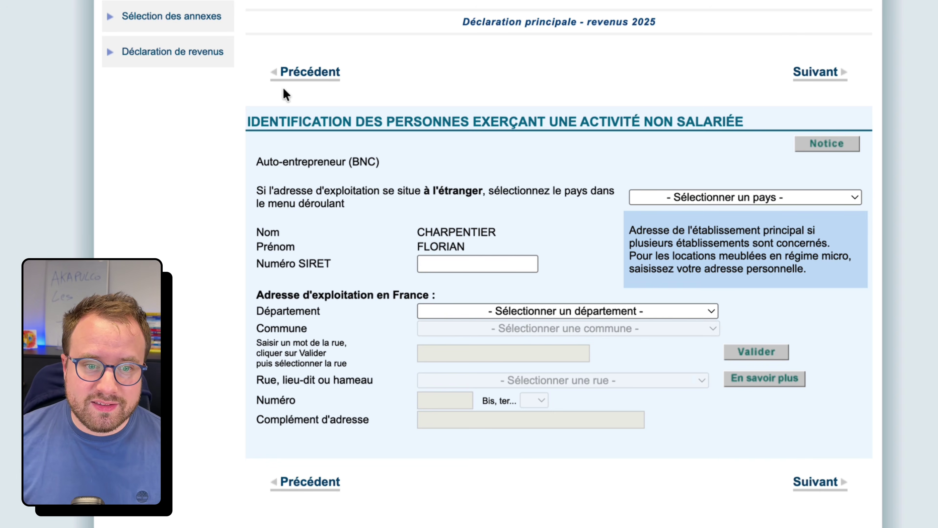
click(362, 161)
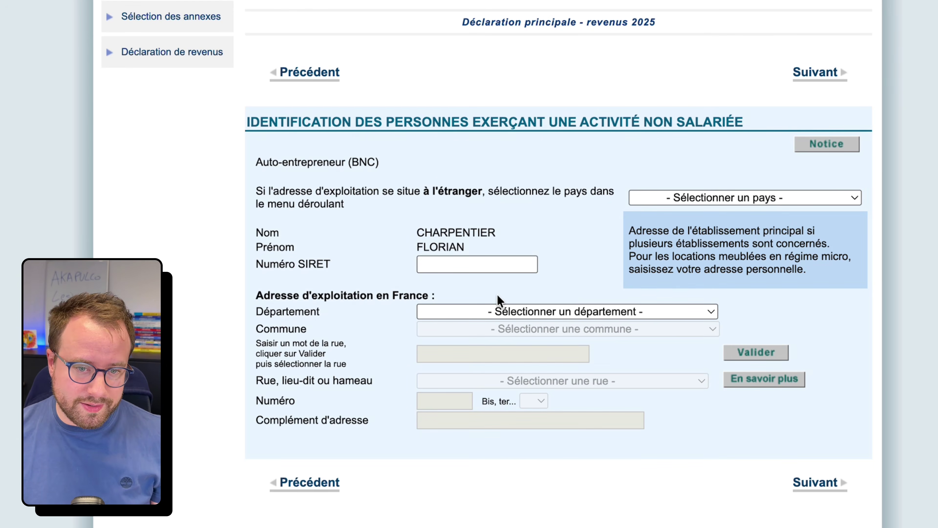
click(487, 266)
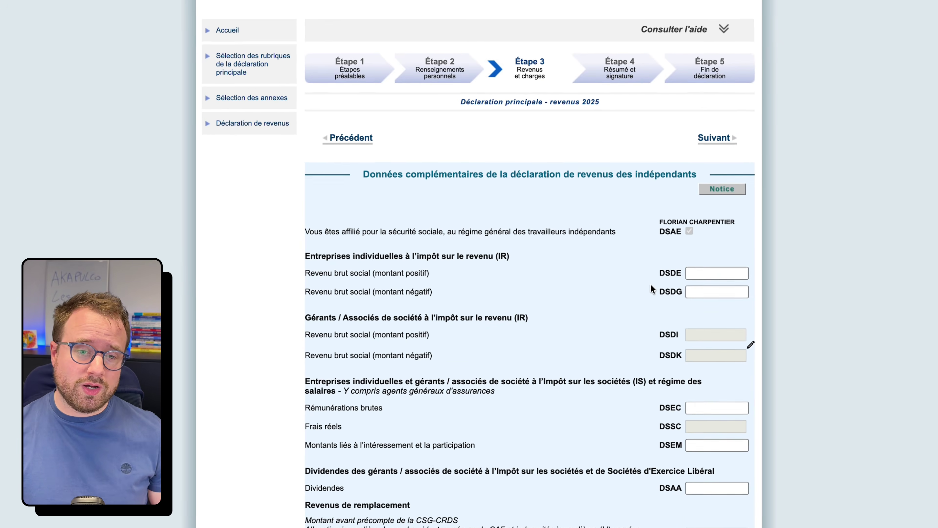